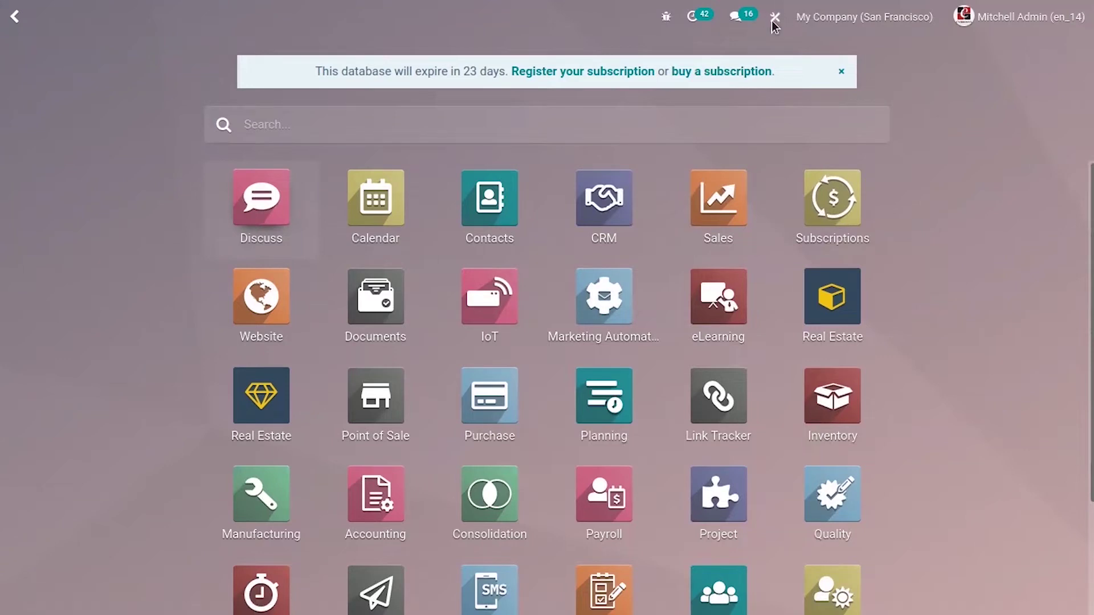
Open the Sales app from the Odoo home screen.
click(710, 199)
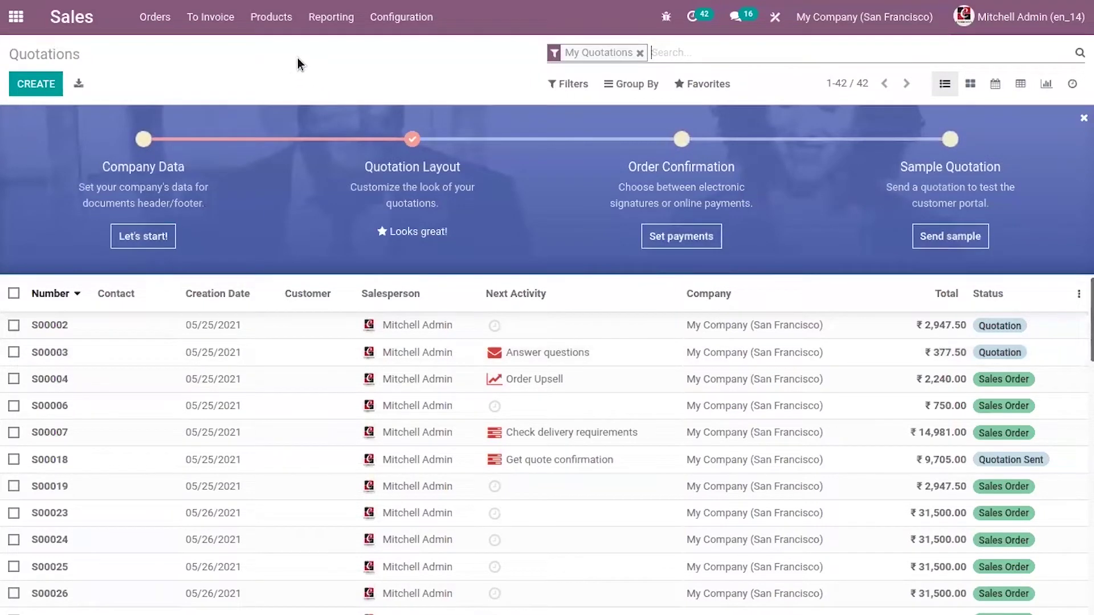
Review the existing entries under the Sales Products menu, then dismiss it.
click(261, 18)
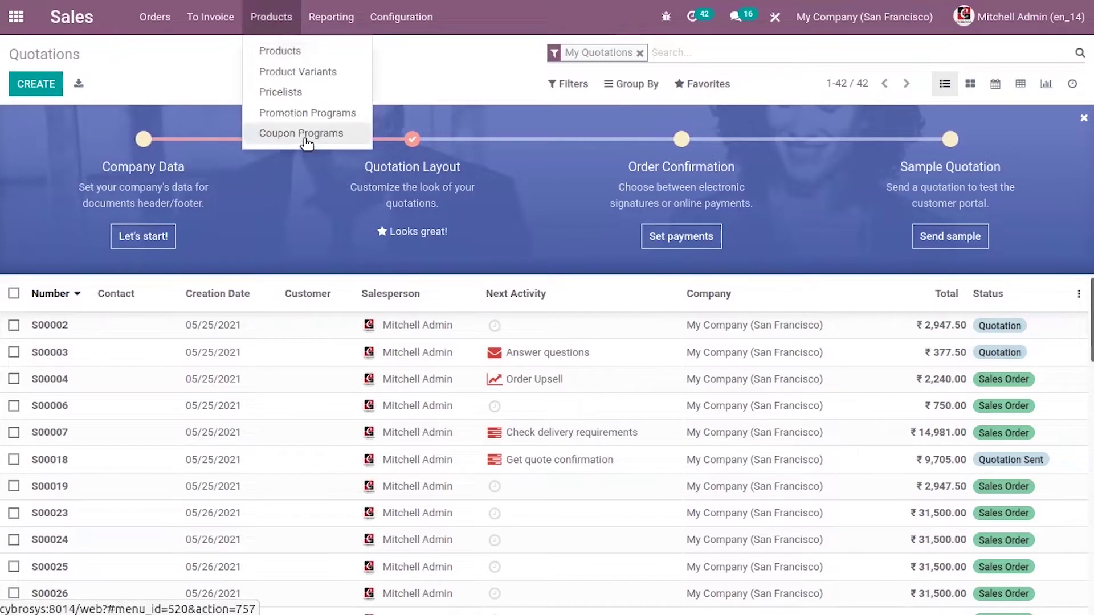
click(438, 72)
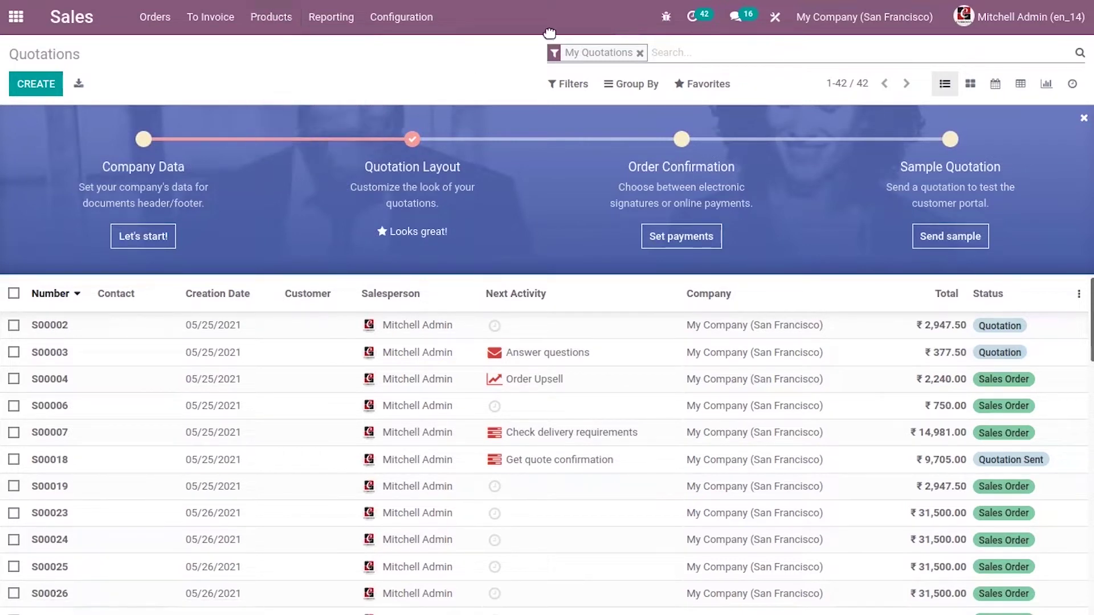
Enter Studio customisation mode and bring up the Sales menu tree editor.
click(773, 17)
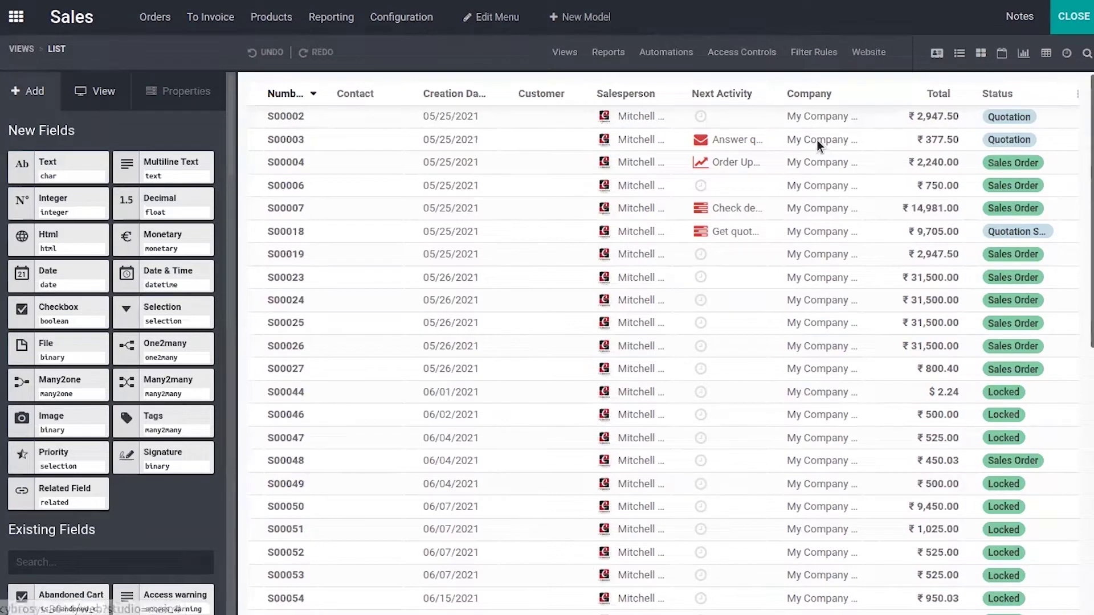
click(489, 17)
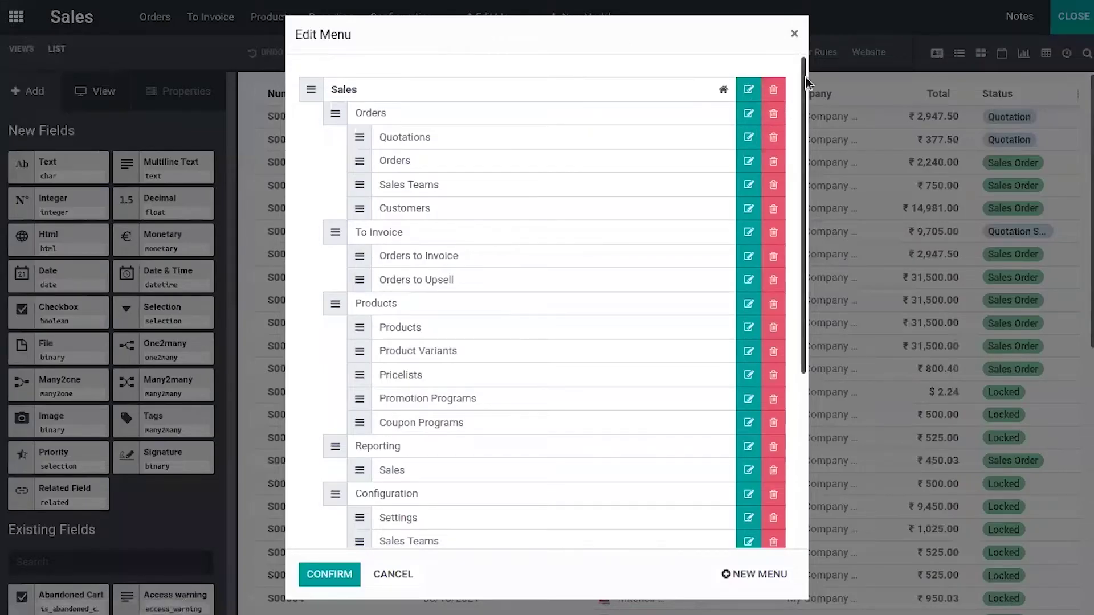
mouse_move(804, 72)
mouse_down()
mouse_move(804, 200)
mouse_move(803, 36)
mouse_up()
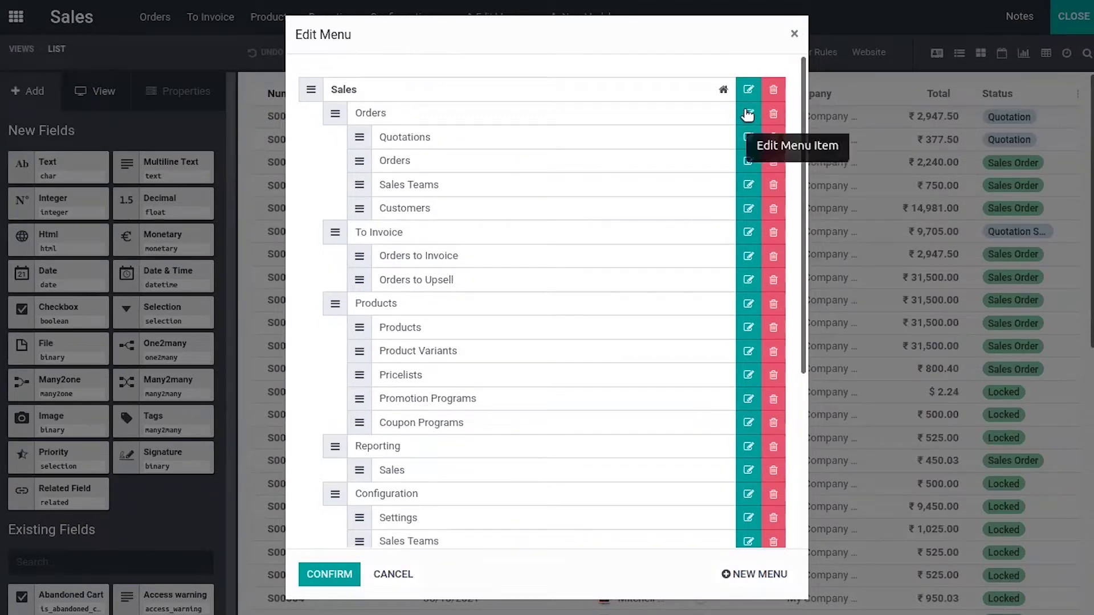
click(748, 143)
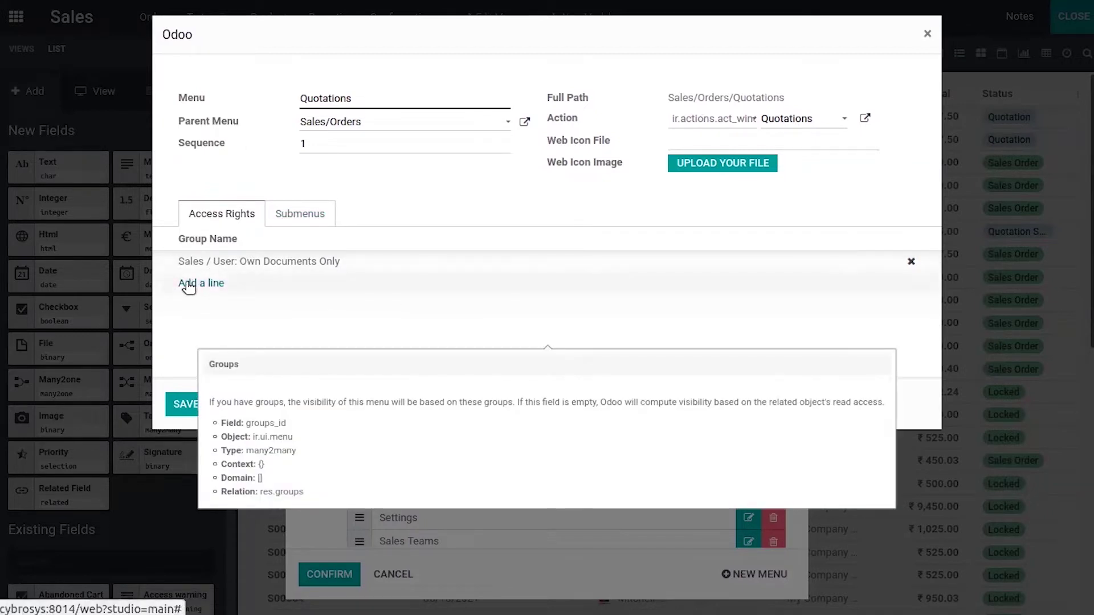
click(294, 213)
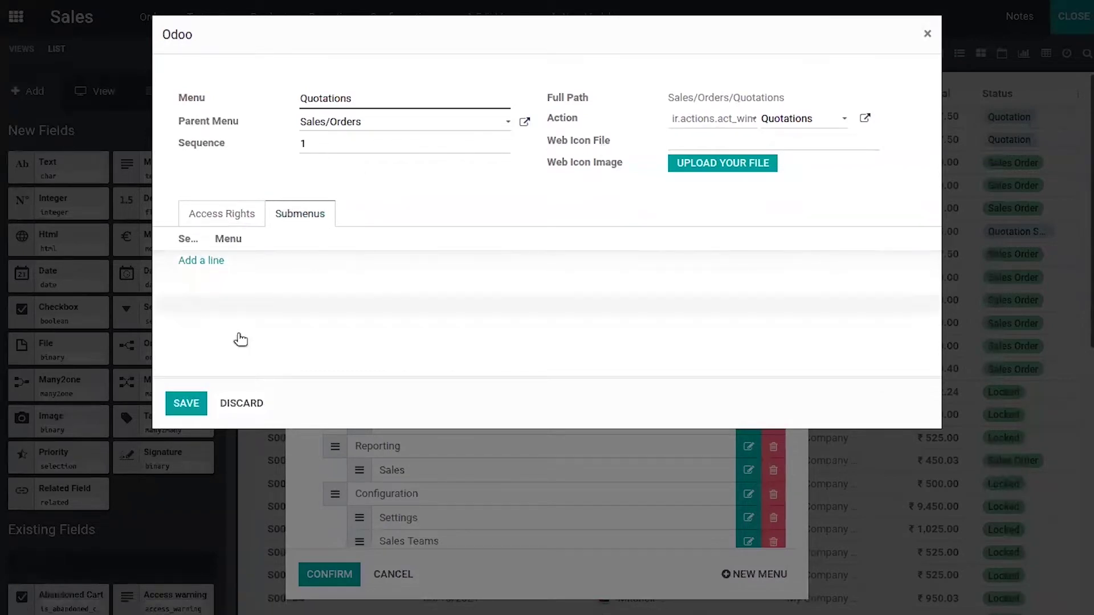
click(241, 404)
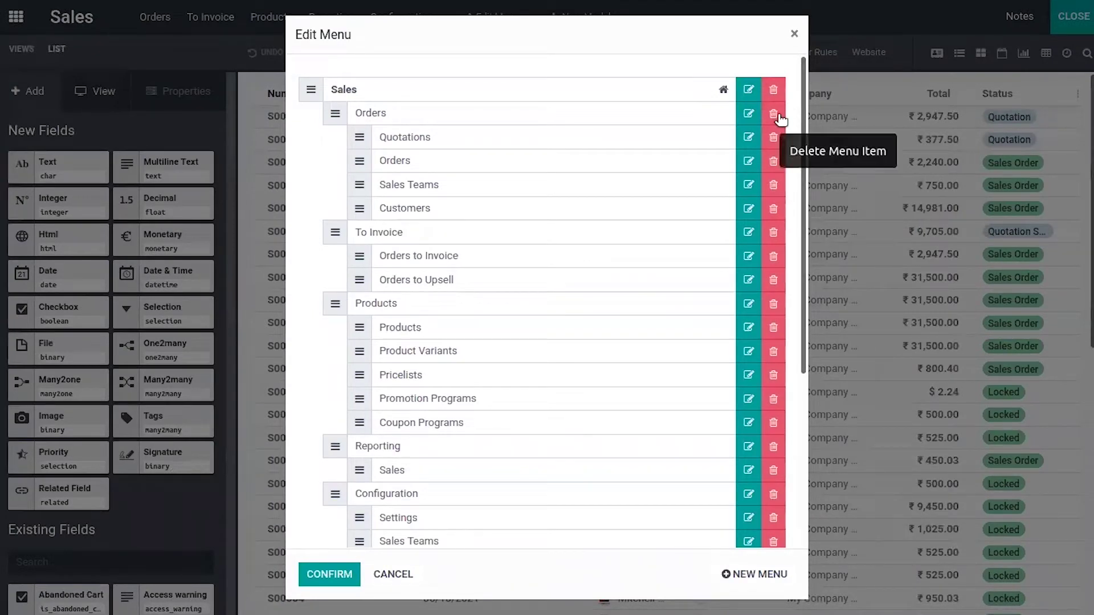
drag(806, 114, 802, 348)
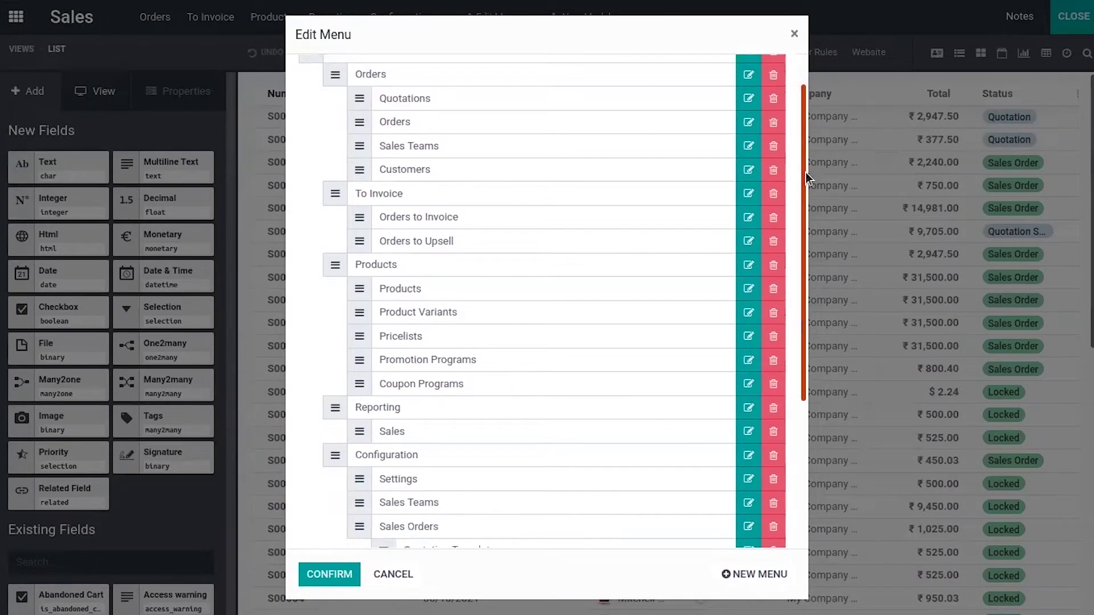
click(758, 575)
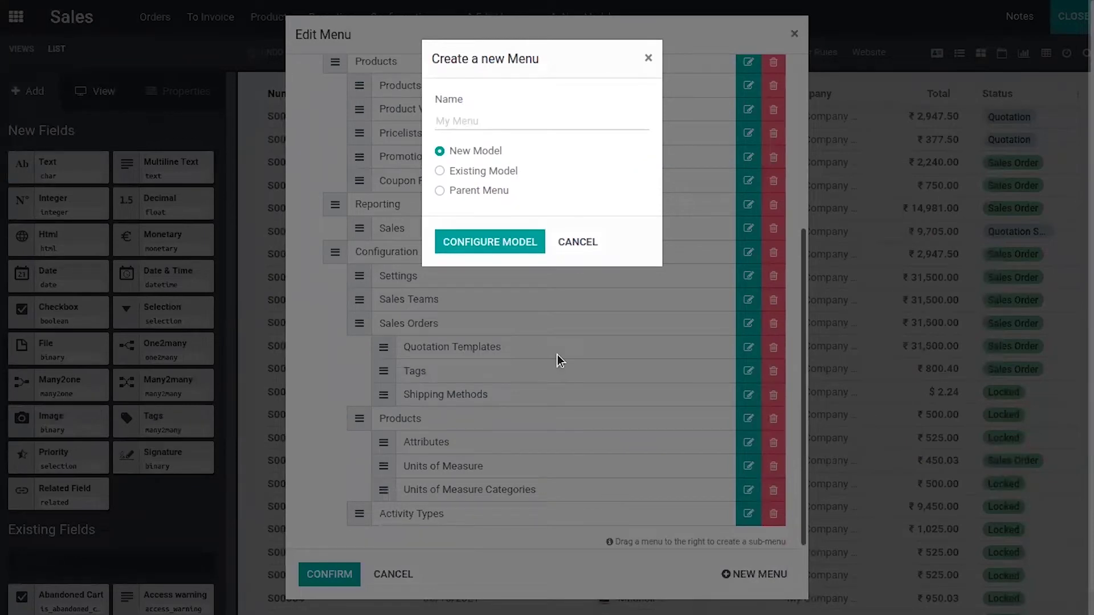
text(Pr)
text(oduct )
text(Templat)
Trim the new menu's name back to 'Product' while typing it.
key(BackSpace)
key(BackSpace)
key(BackSpace)
key(BackSpace)
key(BackSpace)
key(BackSpace)
key(BackSpace)
key(BackSpace)
text(s )
text(To revi)
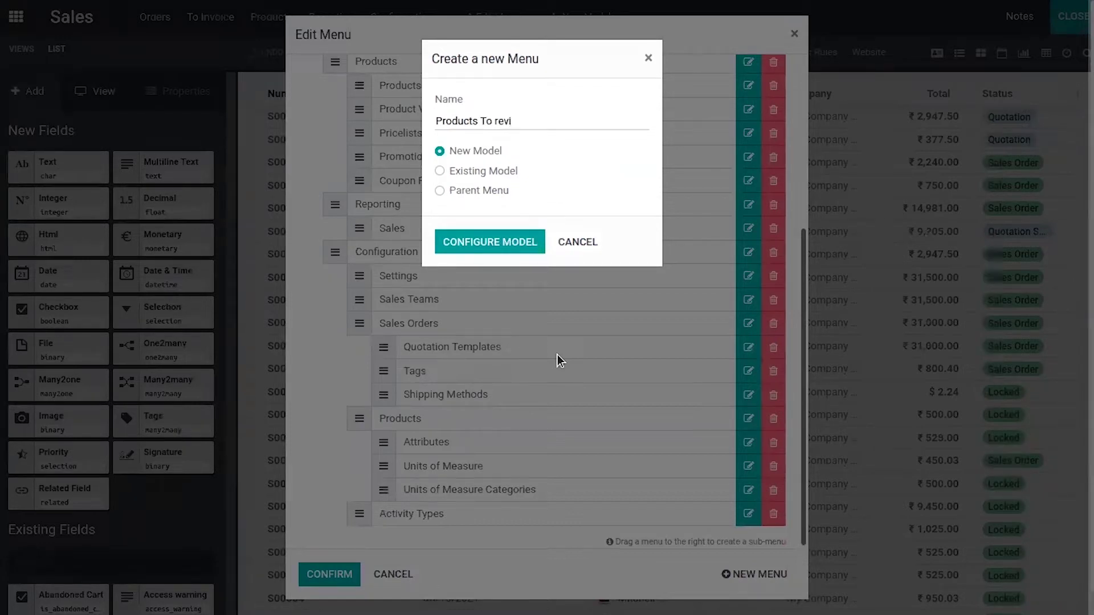
text(ew)
Link Products To review to the existing Product Template model and confirm the new menu.
click(501, 171)
click(492, 256)
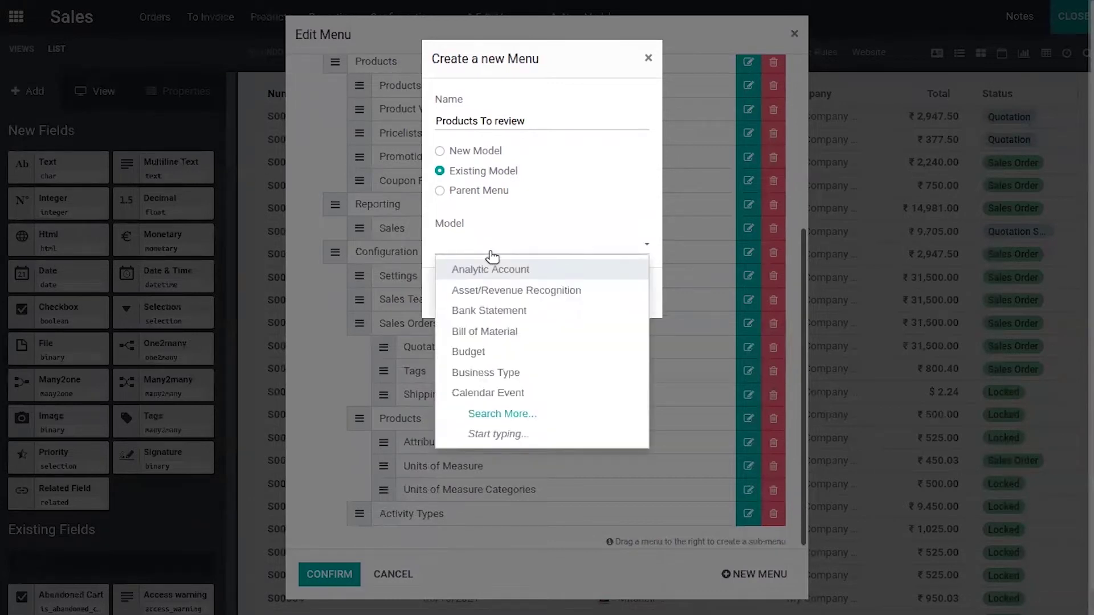
text(pro)
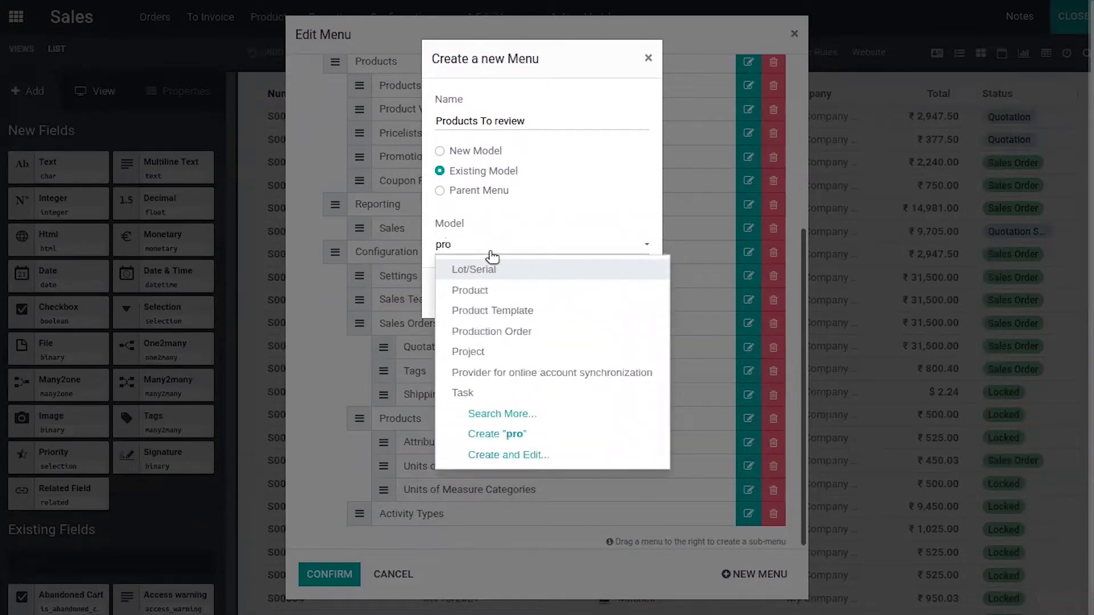
click(526, 310)
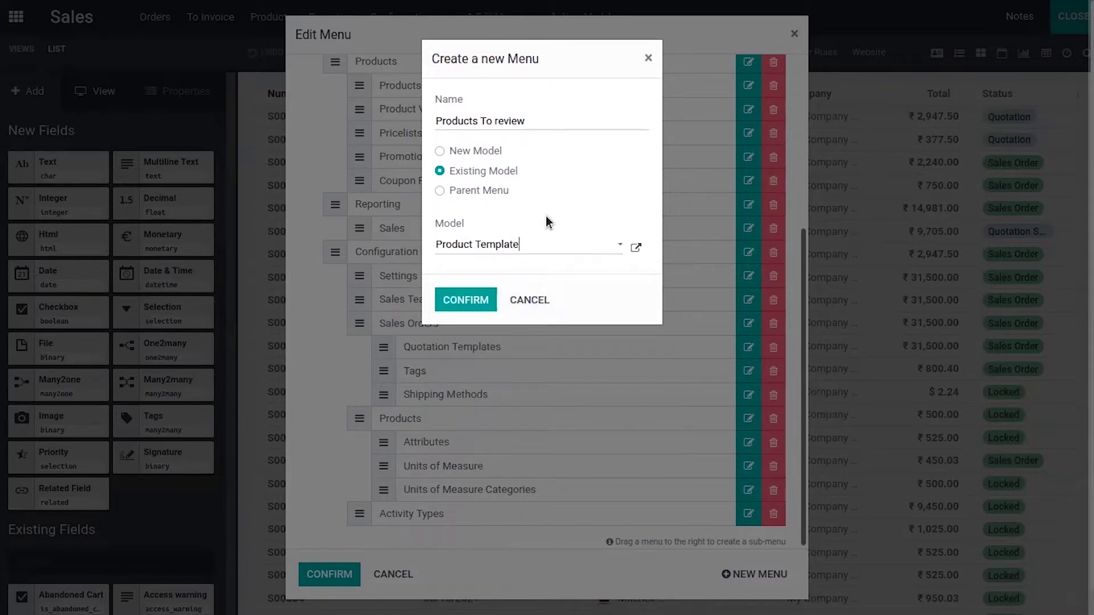
click(472, 292)
click(472, 295)
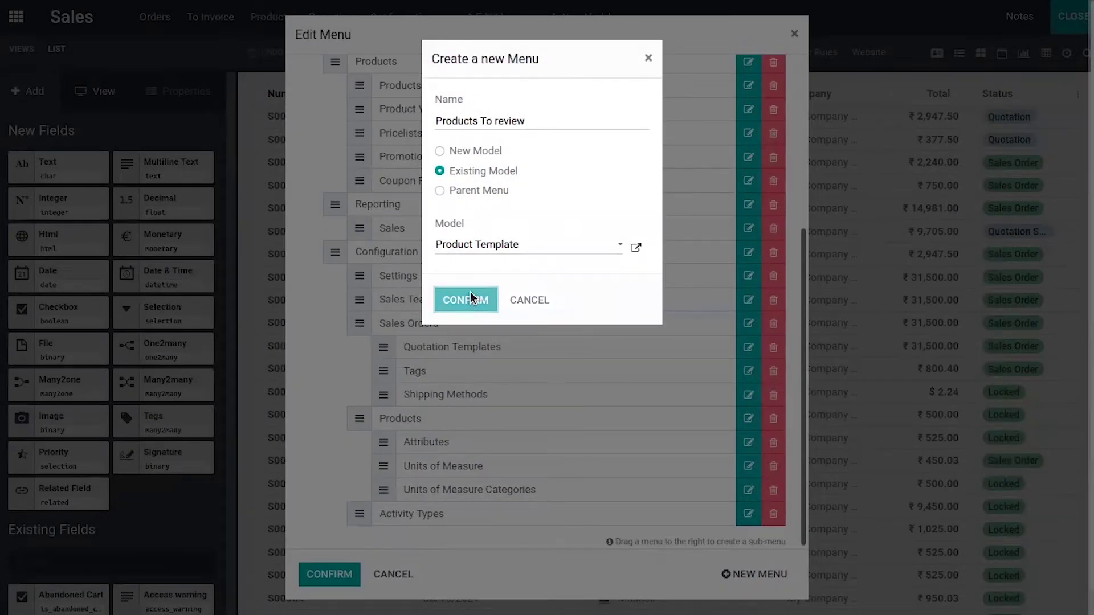
click(471, 298)
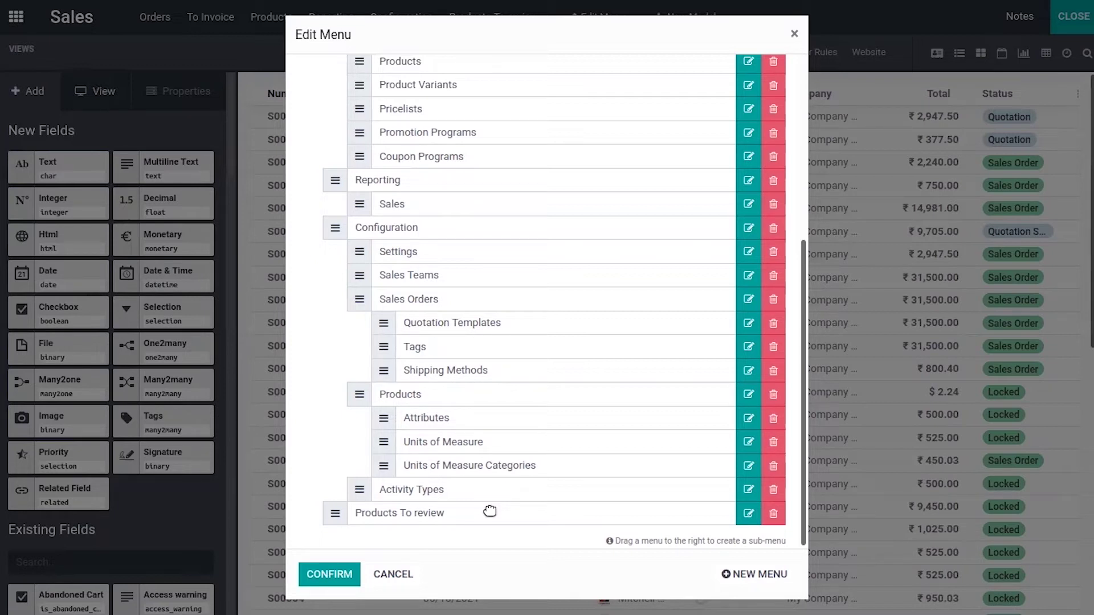
mouse_move(441, 512)
mouse_down()
mouse_move(506, 137)
mouse_move(473, 198)
mouse_up()
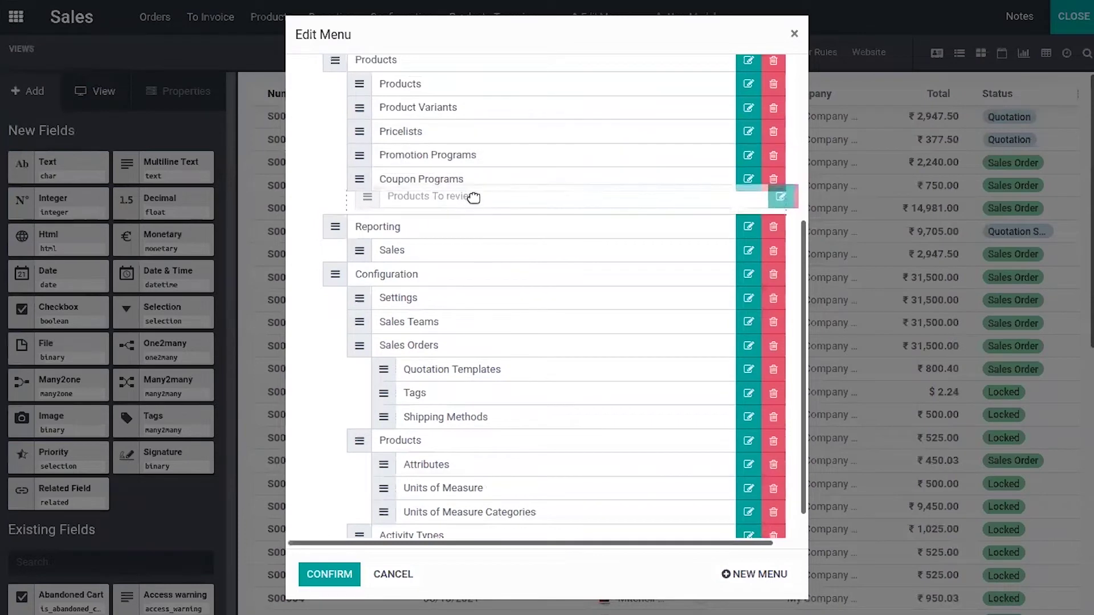
Move Products To review under the Products group, right after the Products entry.
drag(473, 197, 454, 111)
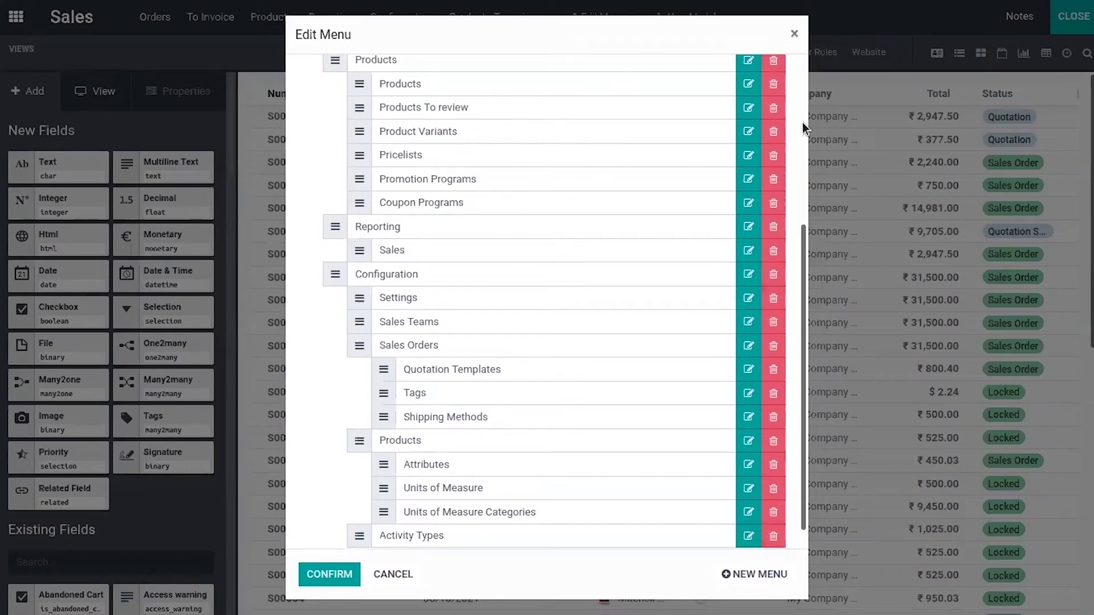
scroll(804, 244, up, 1)
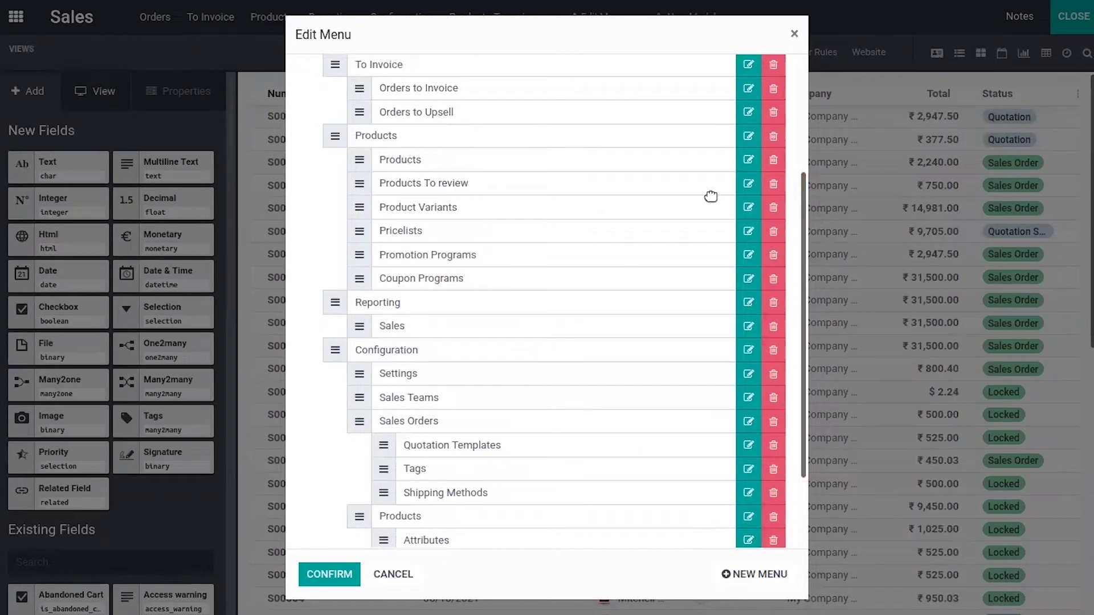
Open the Products To review entry's settings and keep Sales as its parent menu.
click(748, 190)
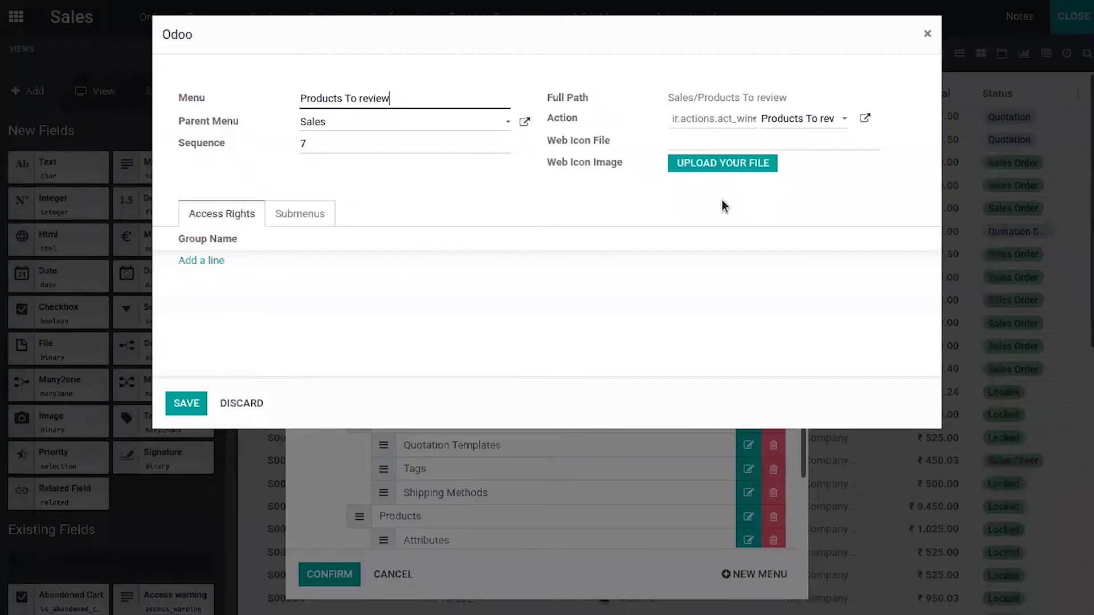
click(343, 123)
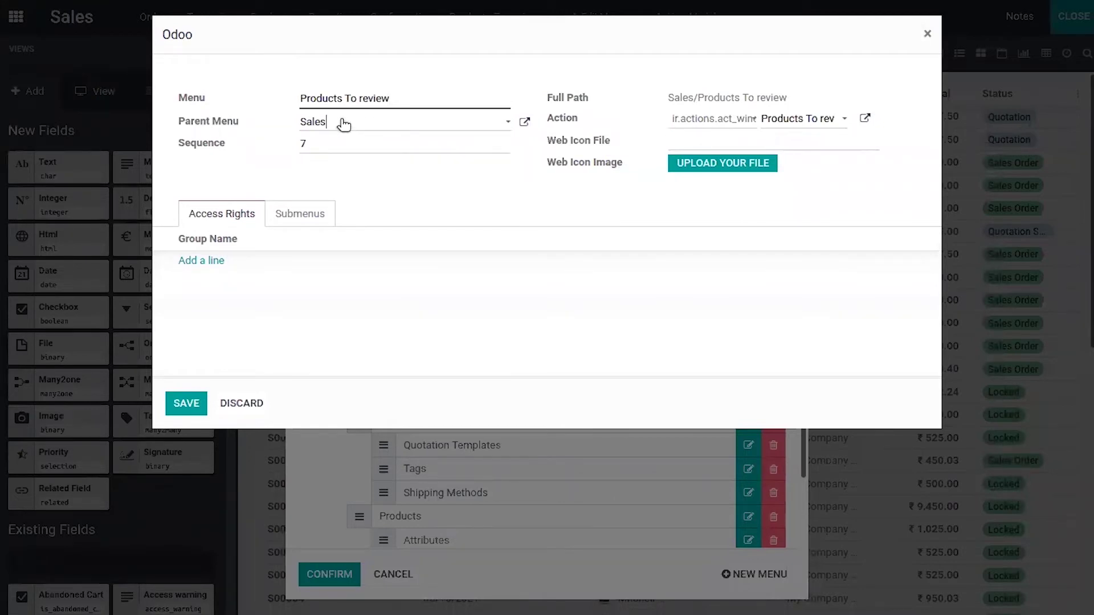
click(540, 170)
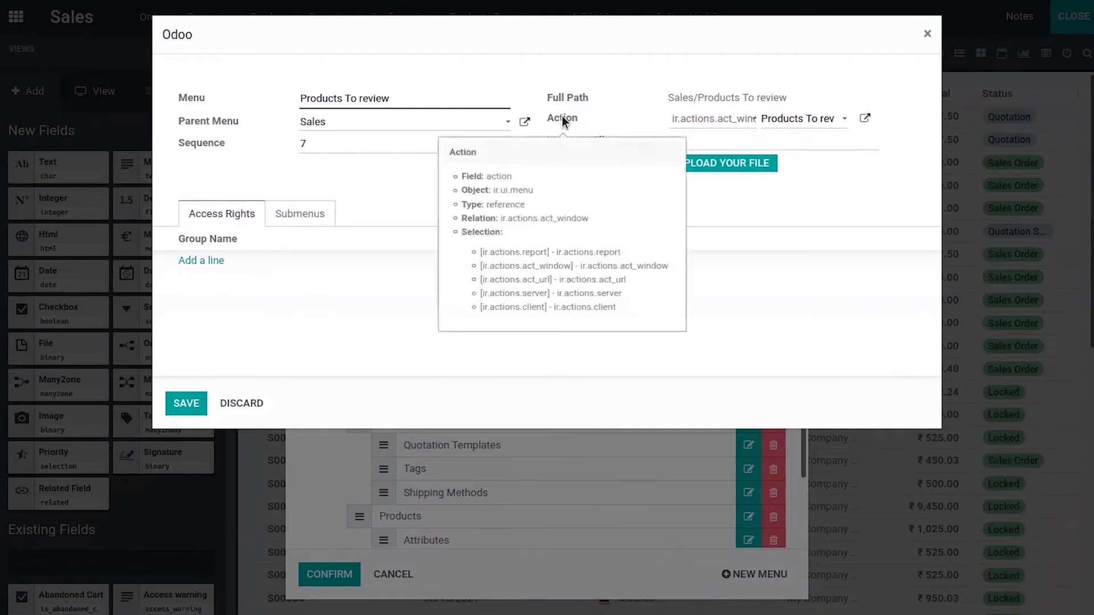
Inspect the menu's action: its product.template object and its domain filter.
click(866, 118)
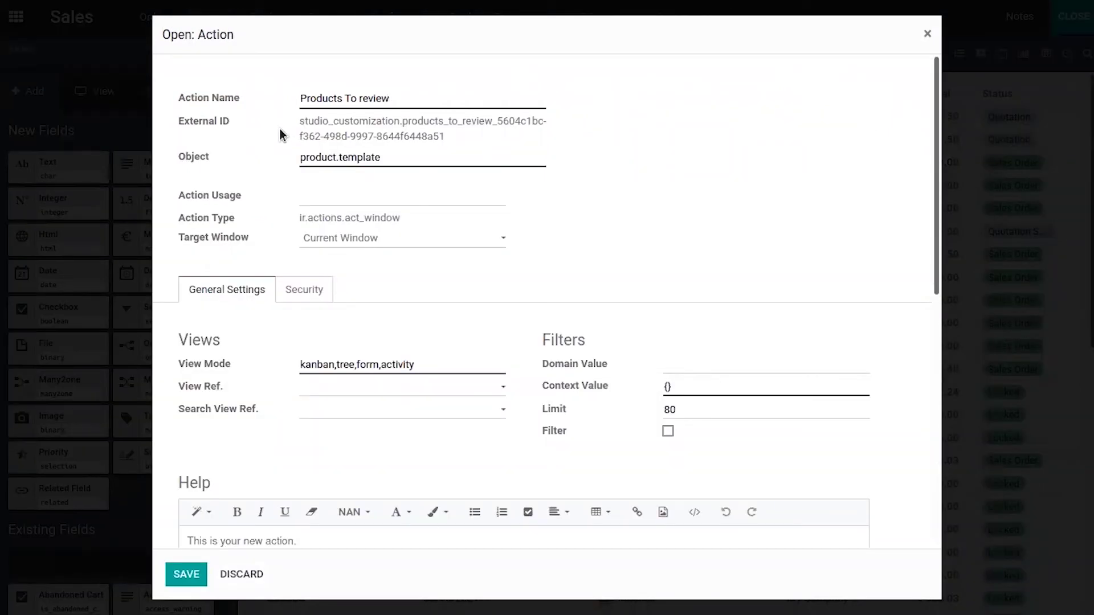
click(353, 163)
click(591, 369)
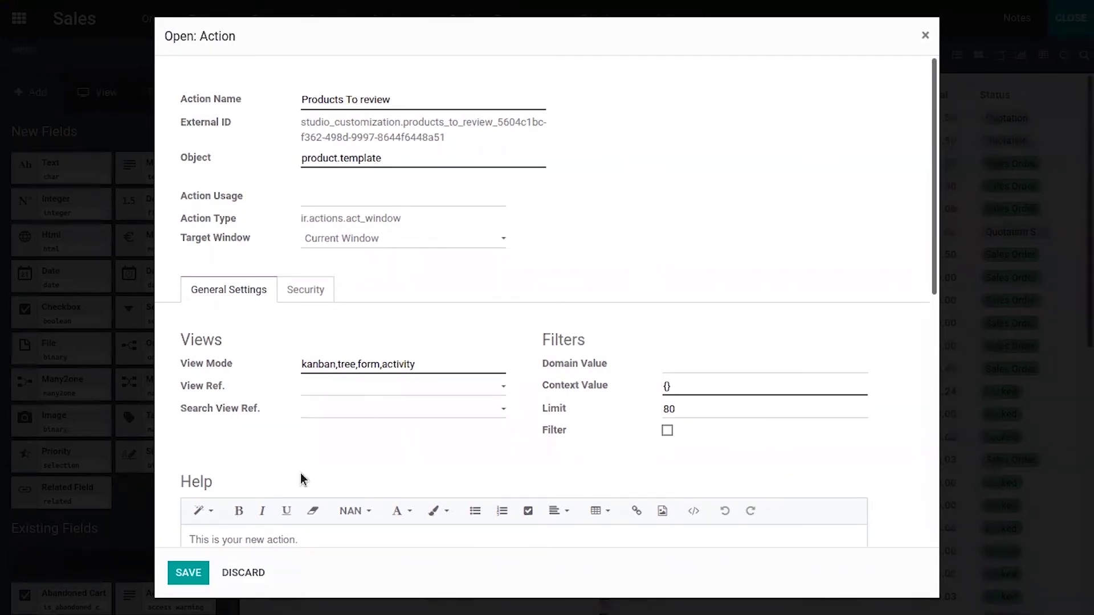
Check the action's empty Security groups, save it, and start adding an access group to the menu.
click(298, 288)
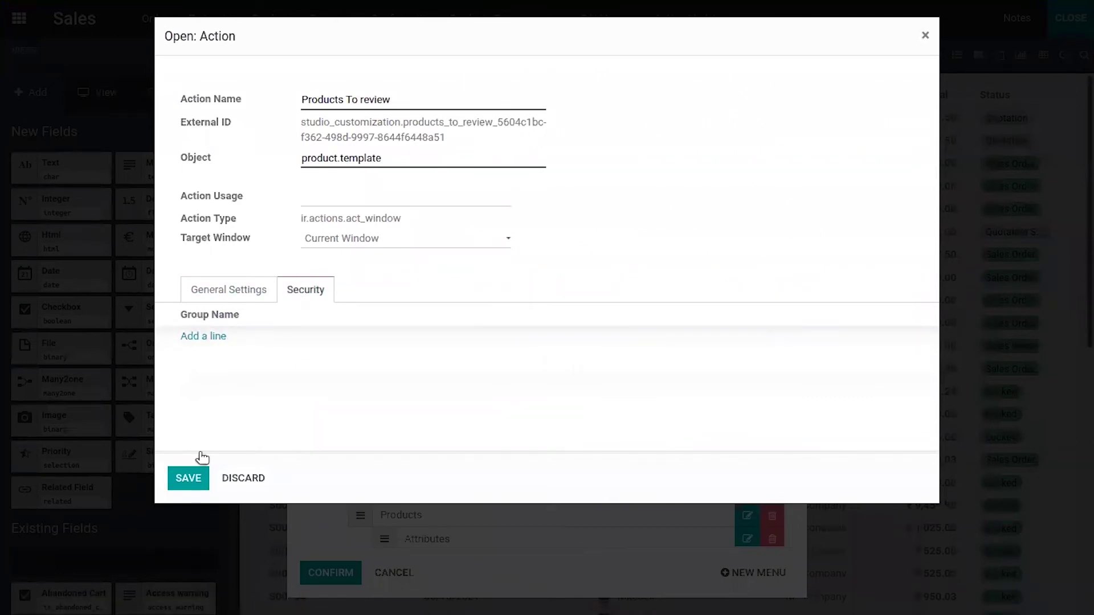
click(196, 481)
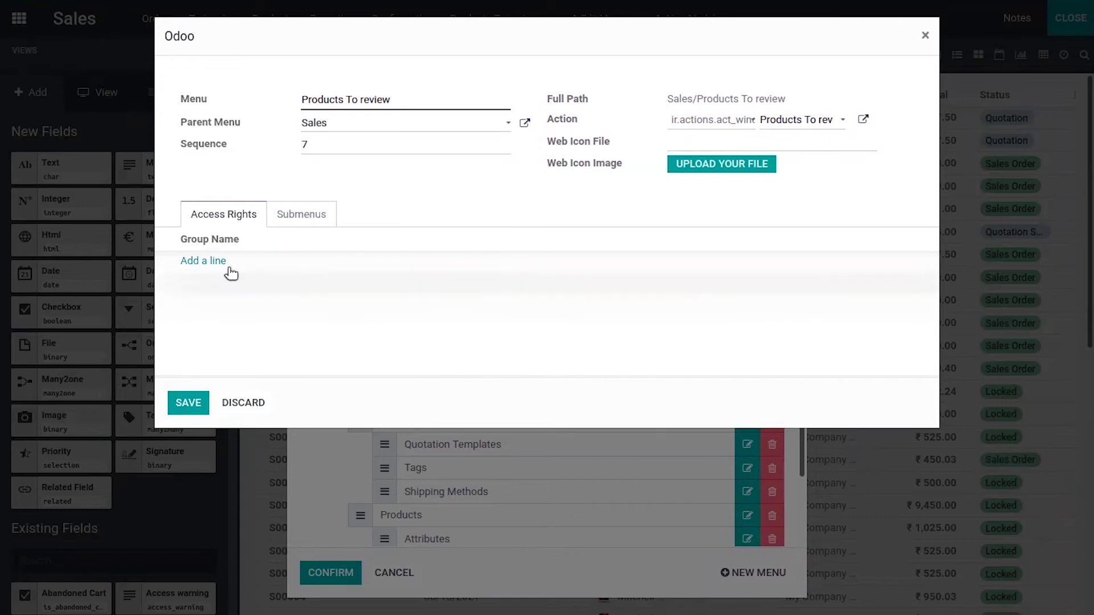
click(214, 265)
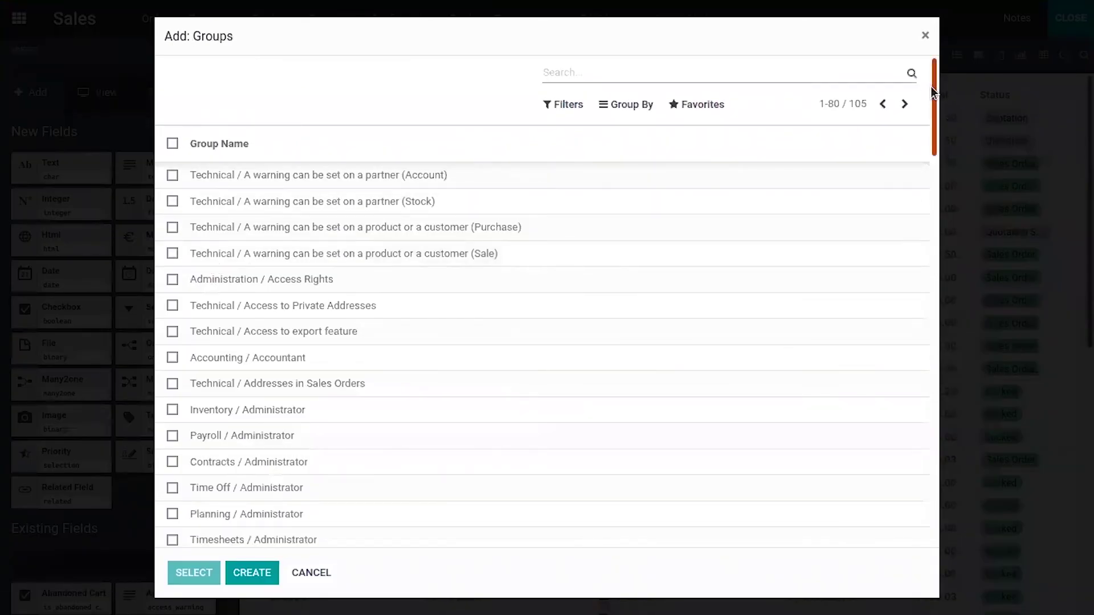
mouse_move(933, 86)
mouse_down()
mouse_move(926, 100)
mouse_move(926, 78)
mouse_up()
Restrict the menu to the Administration / Access Rights group and save its settings.
click(242, 277)
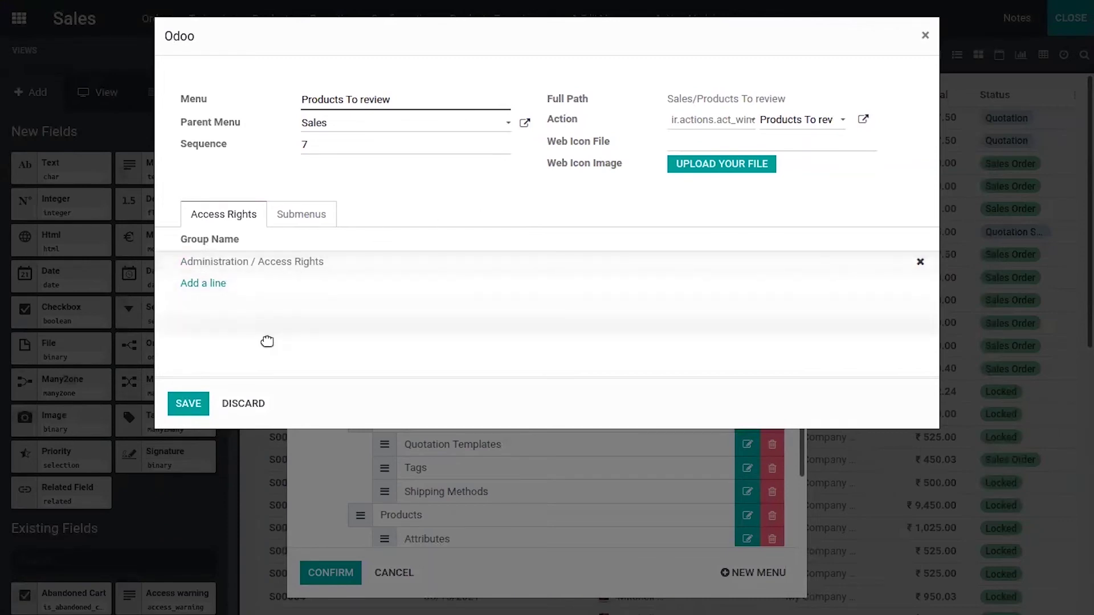
click(189, 405)
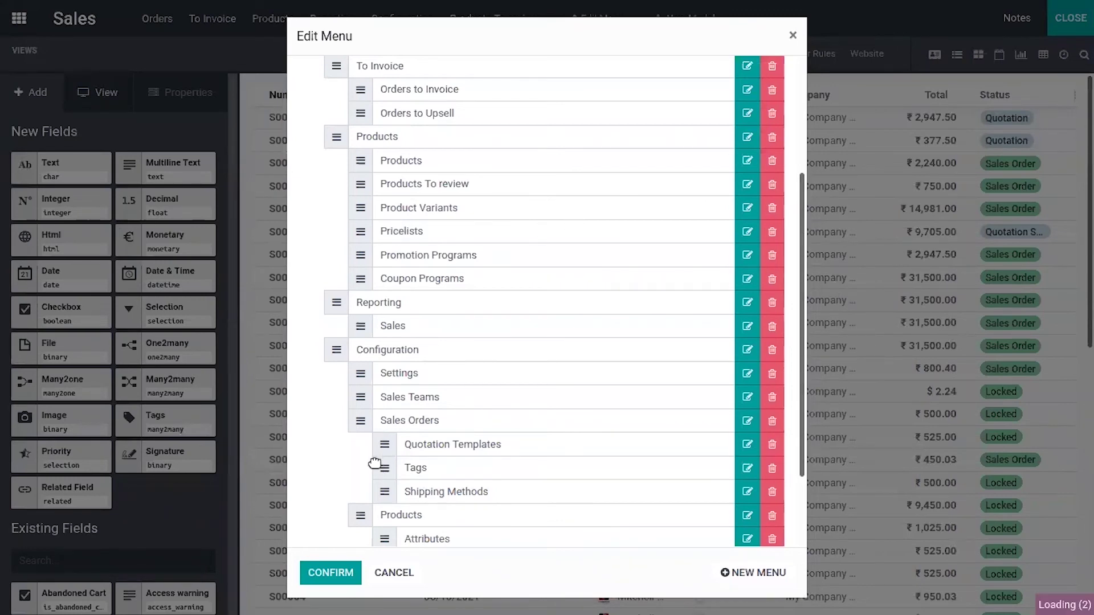
Confirm the menu edit and navigate to Products > Products To review, showing the product kanban.
click(331, 573)
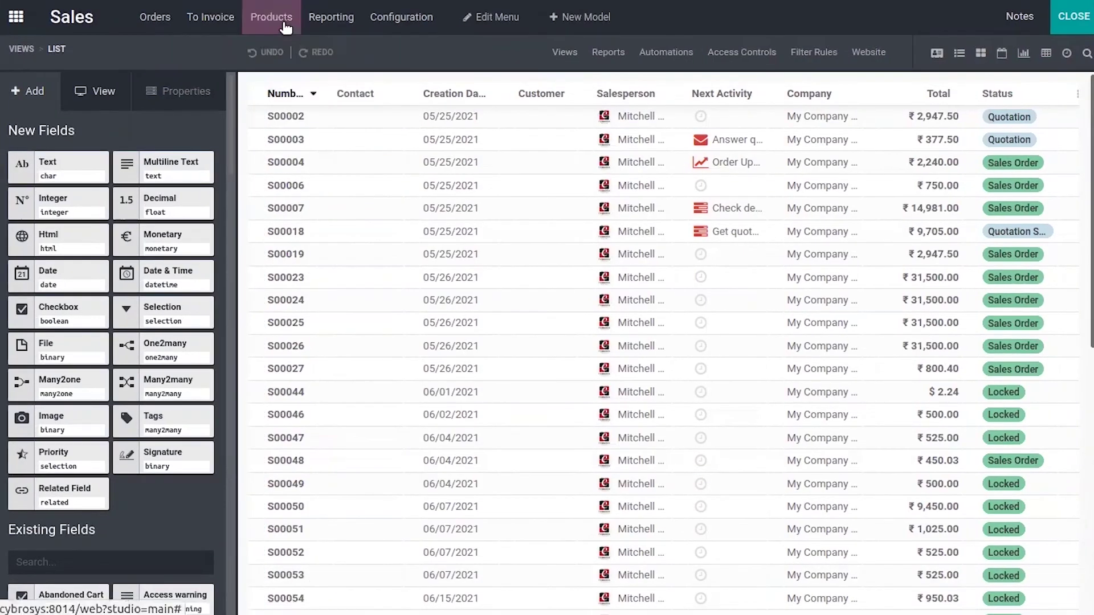
click(286, 28)
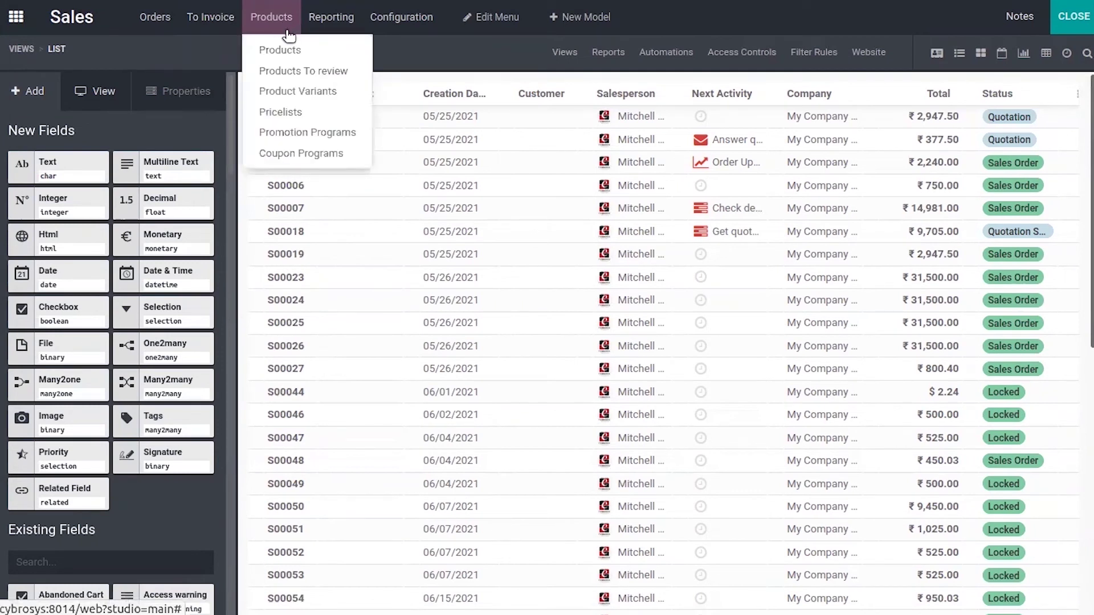
click(301, 76)
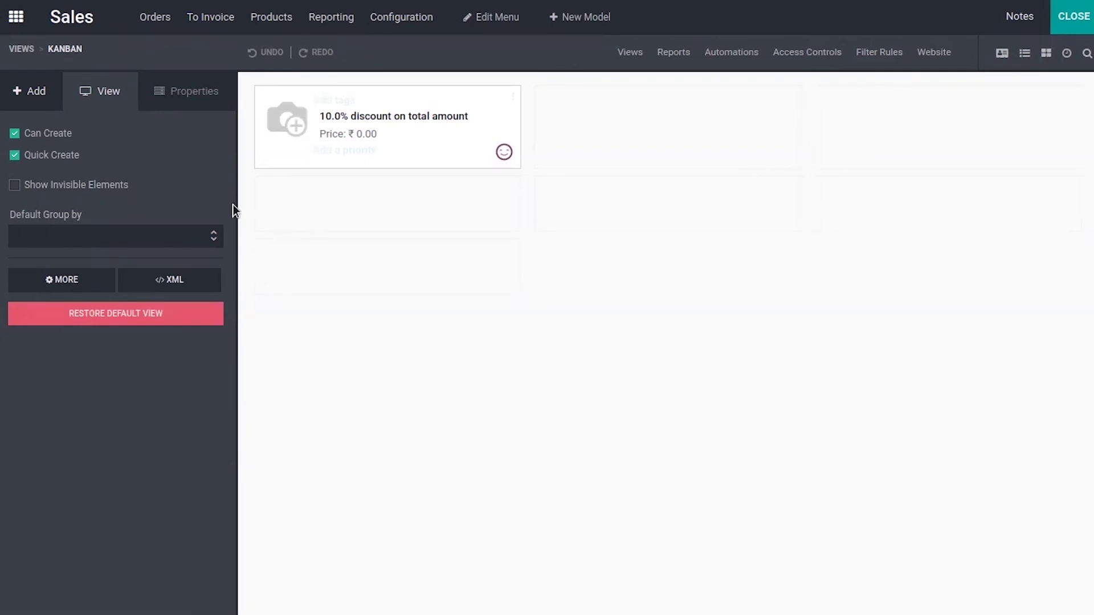
Switch Products To review to list view, then the product form, and show its Sales section.
click(1025, 56)
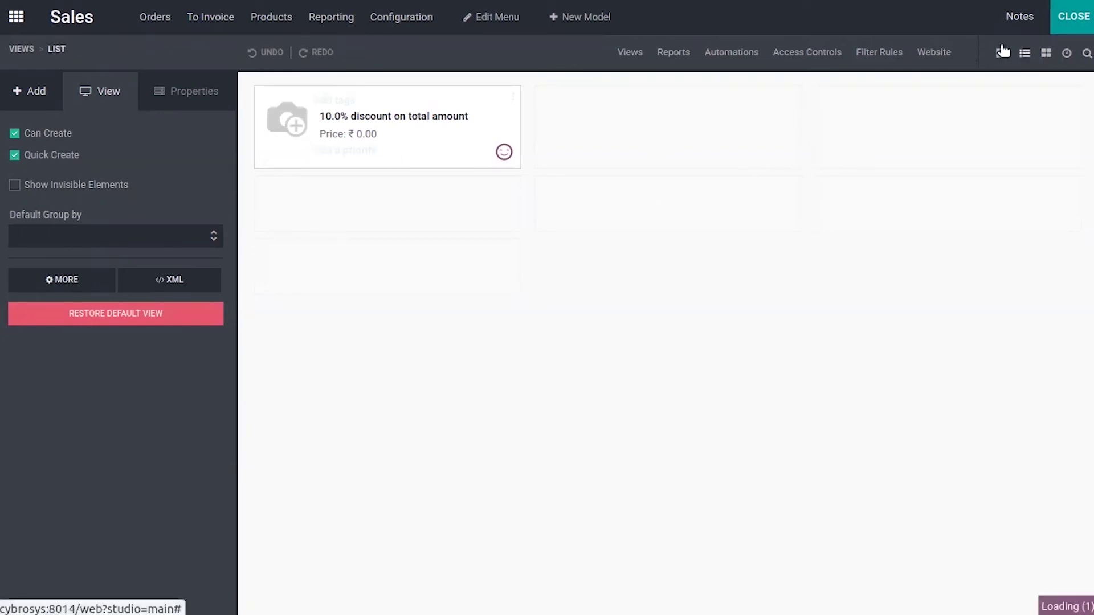
click(1003, 53)
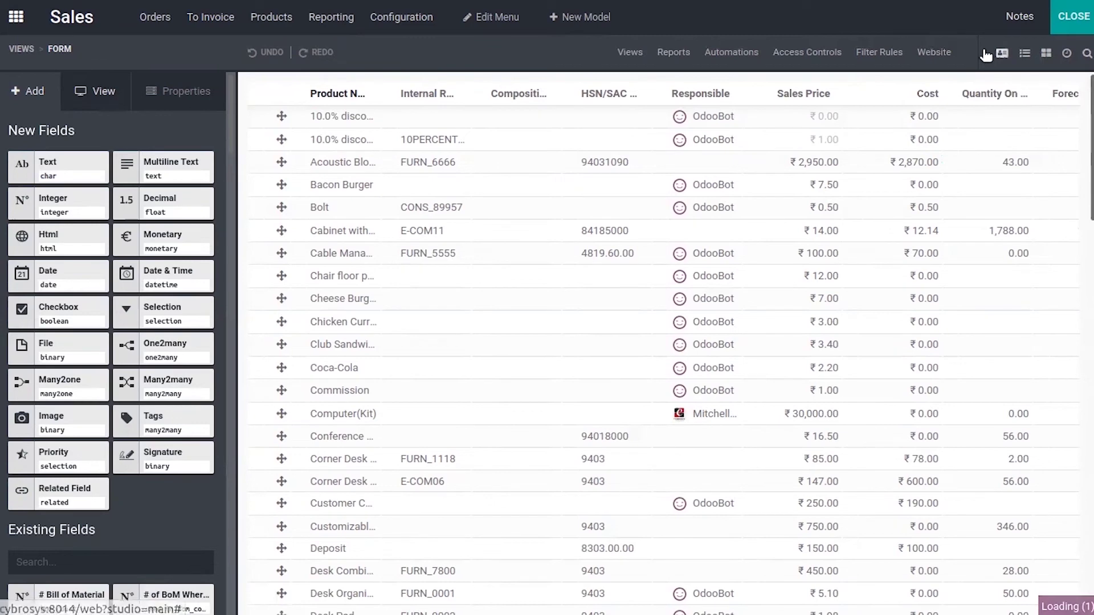
click(477, 281)
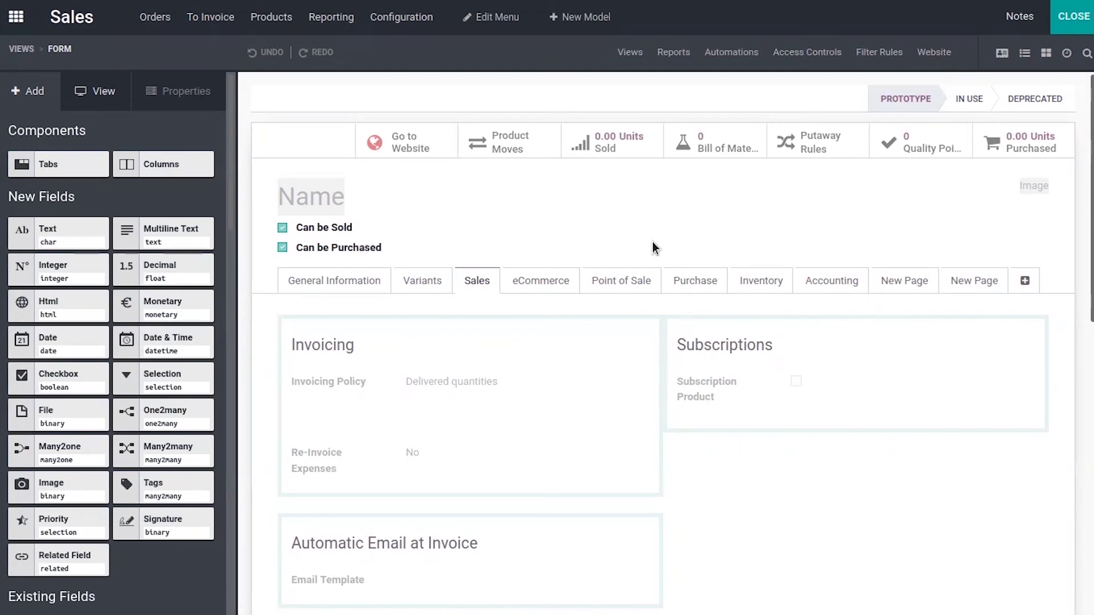
mouse_move(234, 141)
mouse_down()
mouse_move(232, 247)
mouse_move(259, 119)
mouse_move(227, 220)
mouse_up()
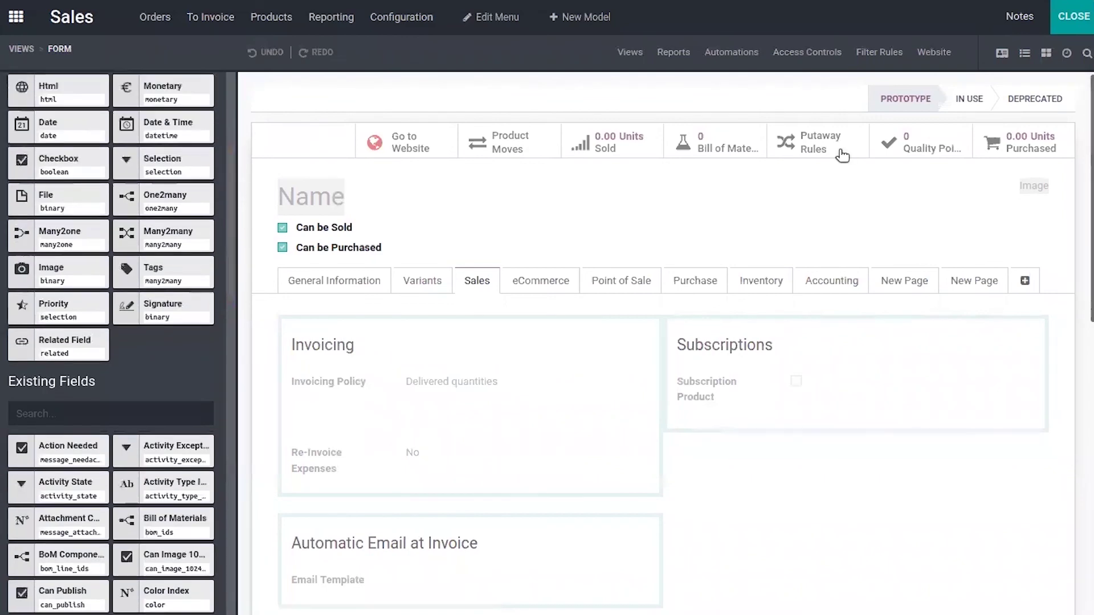
Select the Pipeline status bar field and keep Prototype as its default value.
click(919, 102)
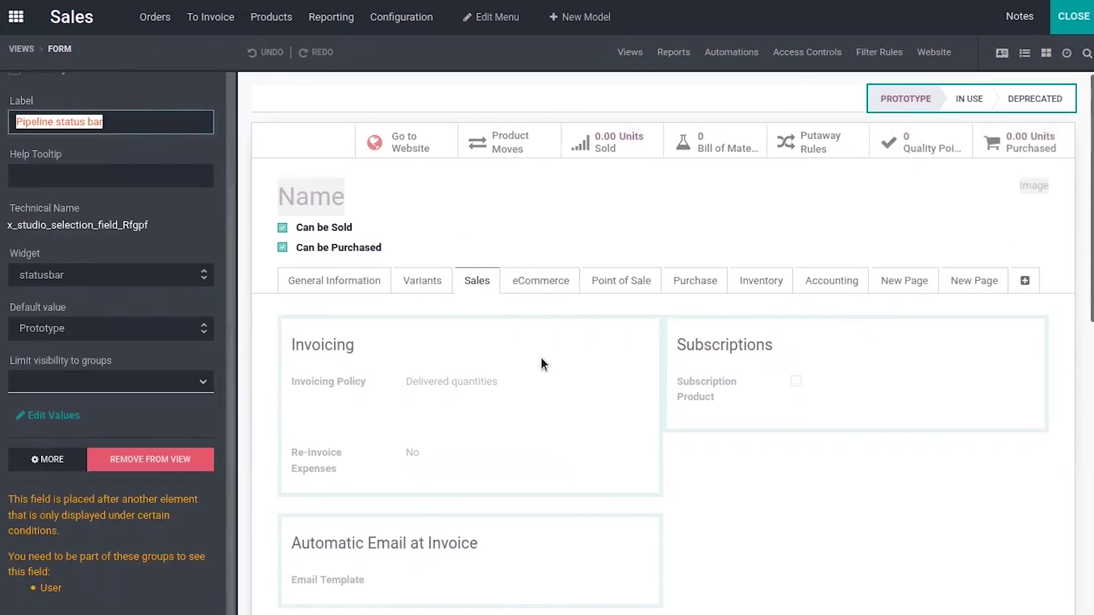
click(97, 332)
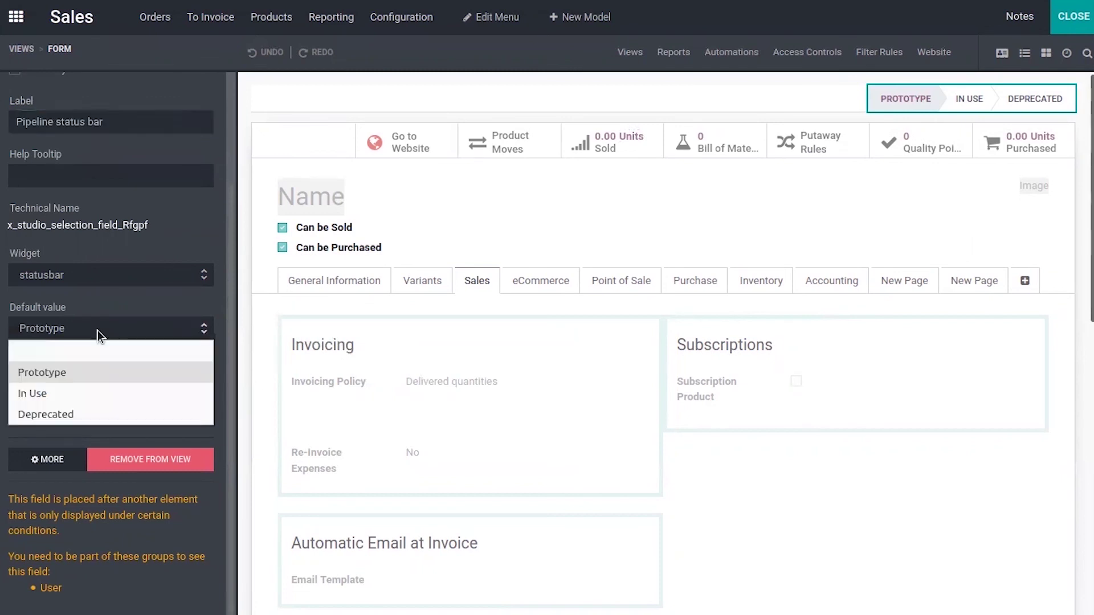
click(550, 211)
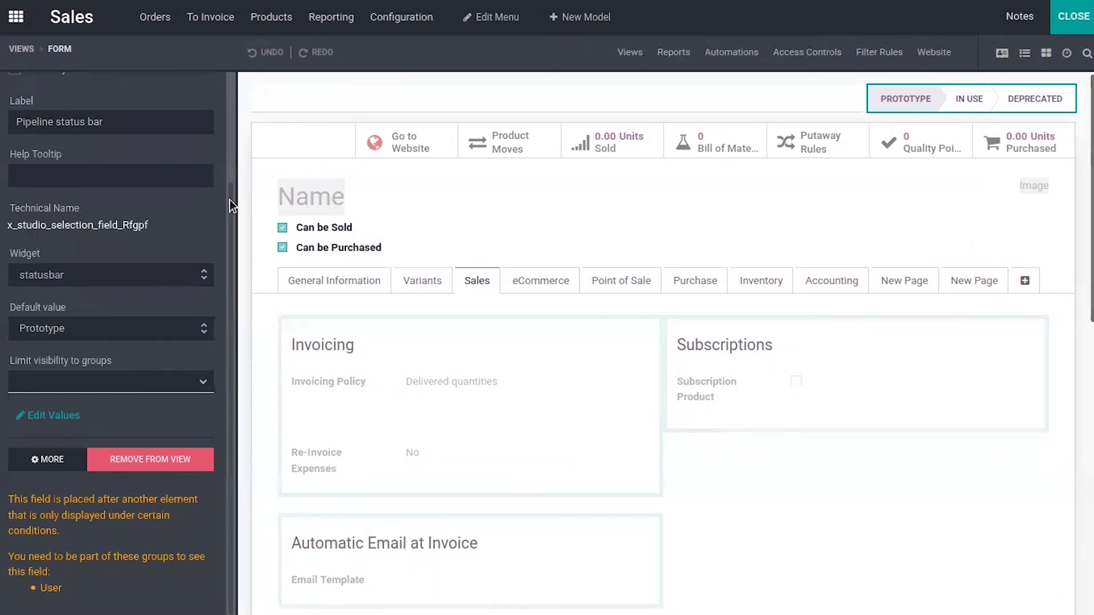
scroll(230, 200, up, 3)
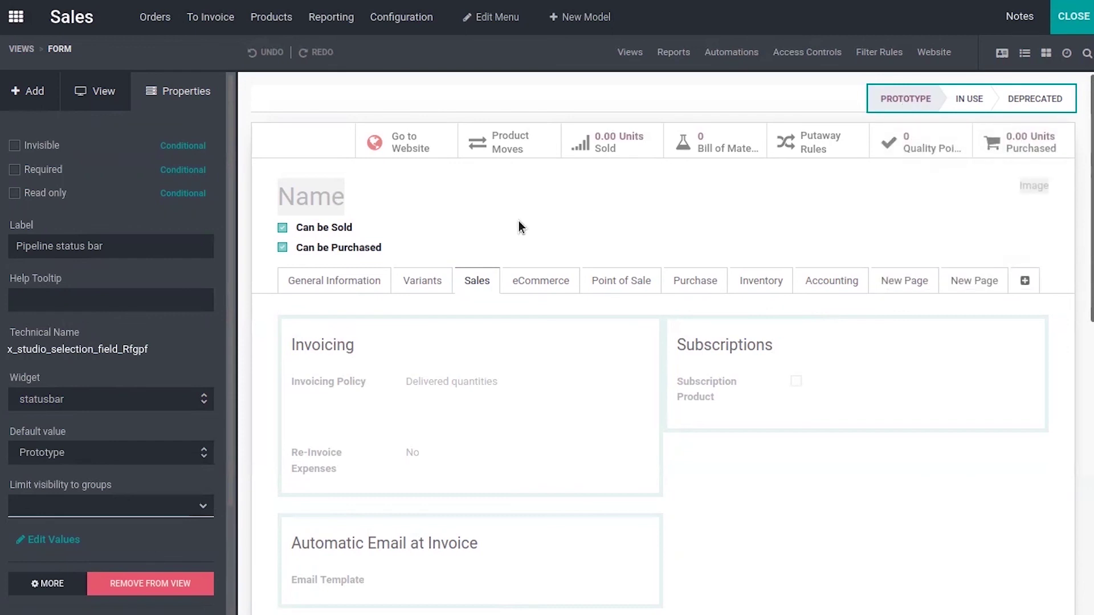
Go to the Studio Views overview and show the sales order Reports list.
click(630, 52)
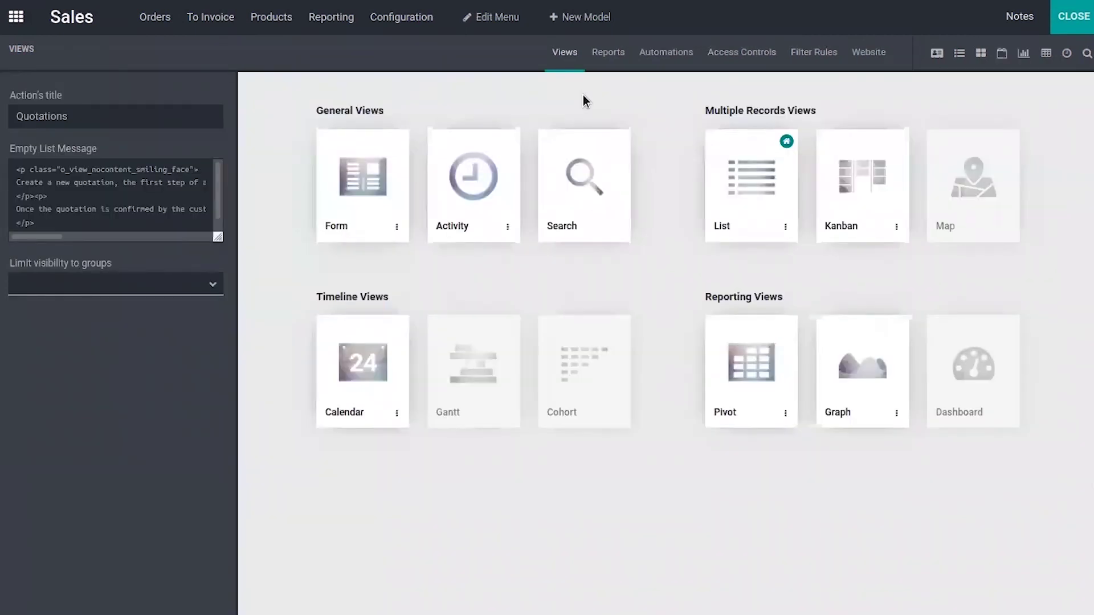
click(620, 54)
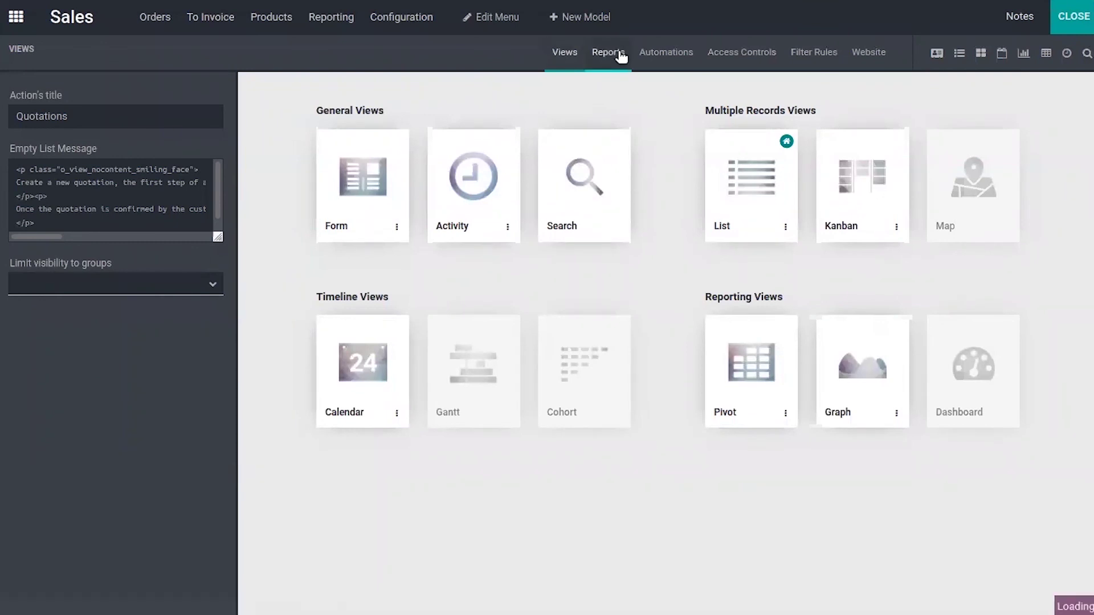